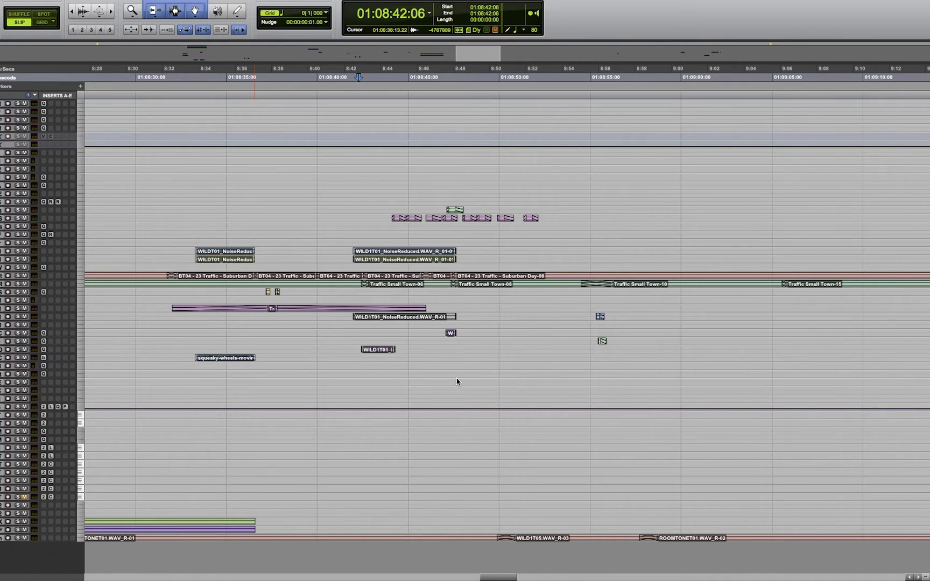
- Set the edit cursor near 8:48 and enlarge the squeaky wheels track to show its stereo waveform
click(467, 375)
drag(4, 386, 29, 431)
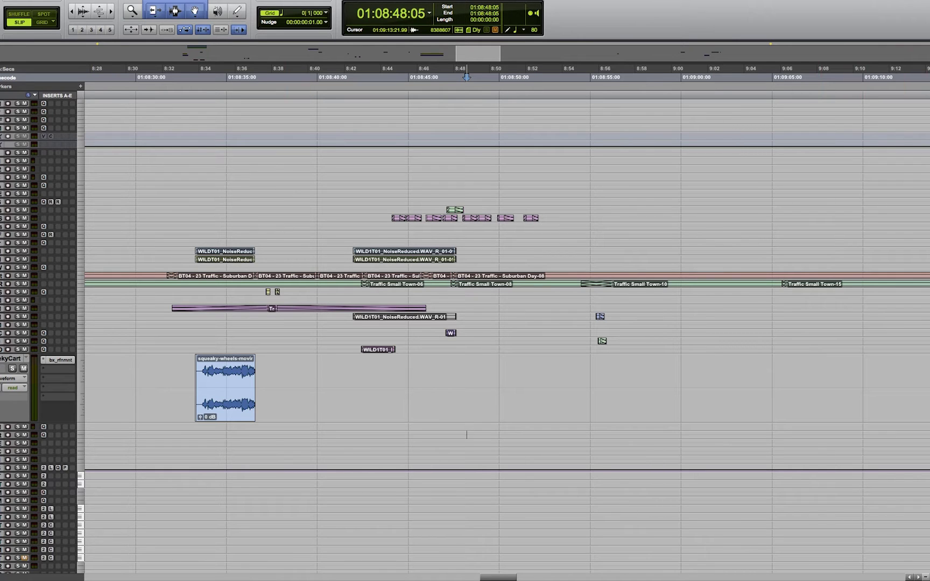
- Show the Clips list and drag 'Stinger Eerie Church Bell, With Echoes' onto the squeaky wheels track
key(ctrl+alt+super+l)
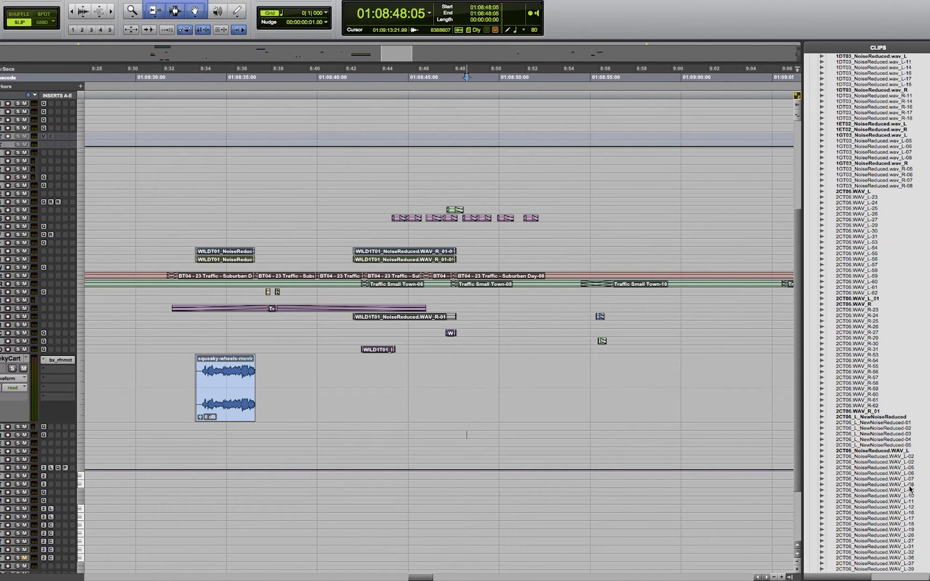
scroll(871, 312, down, 15)
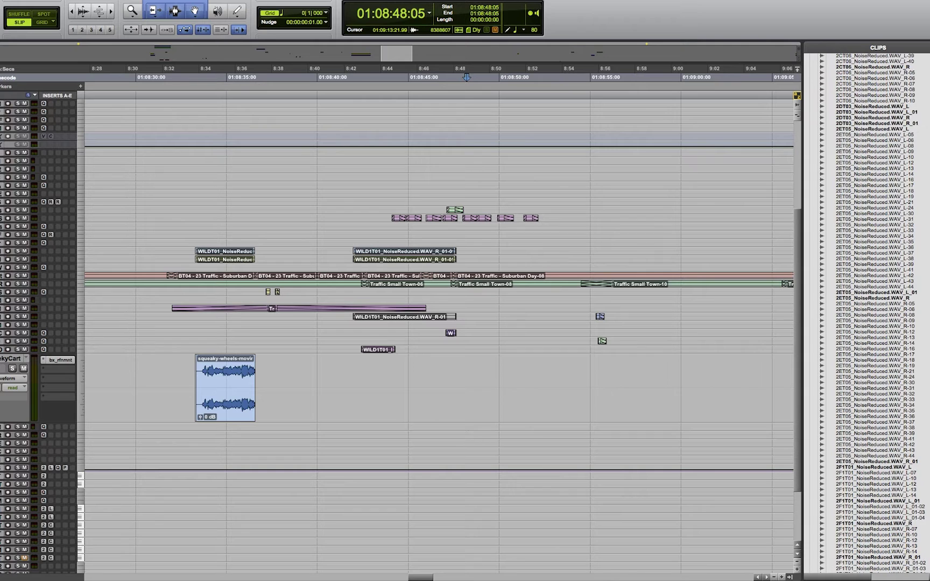
scroll(871, 312, down, 15)
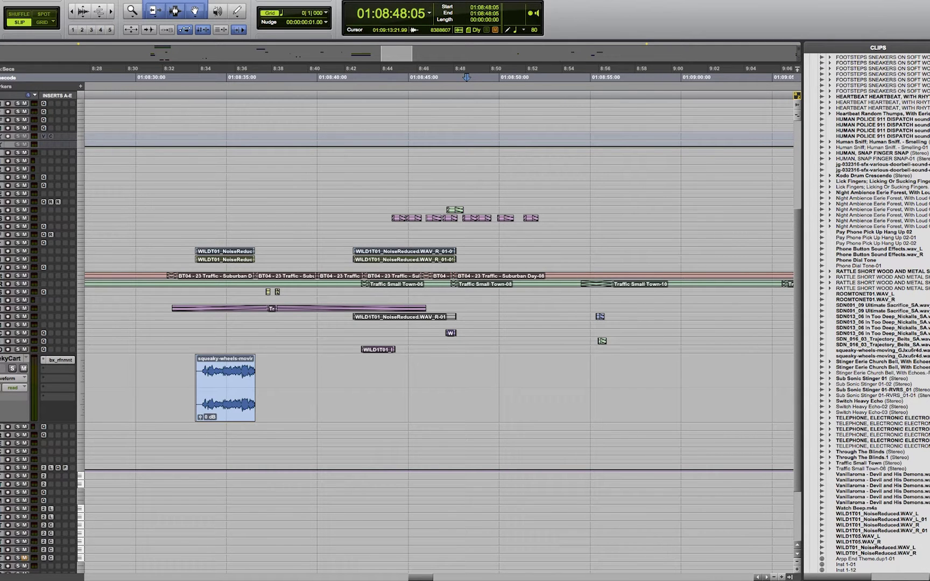
click(872, 367)
click(872, 378)
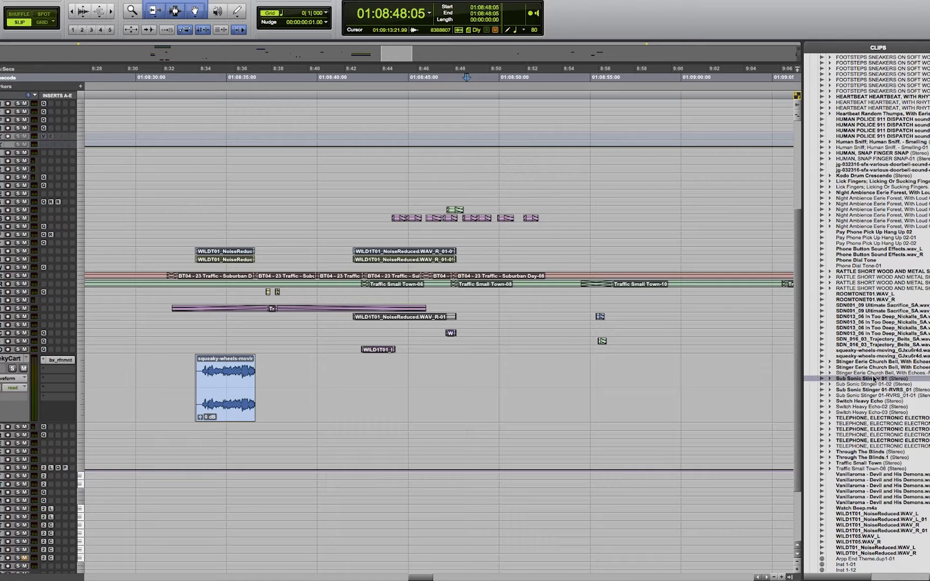
drag(870, 368, 309, 411)
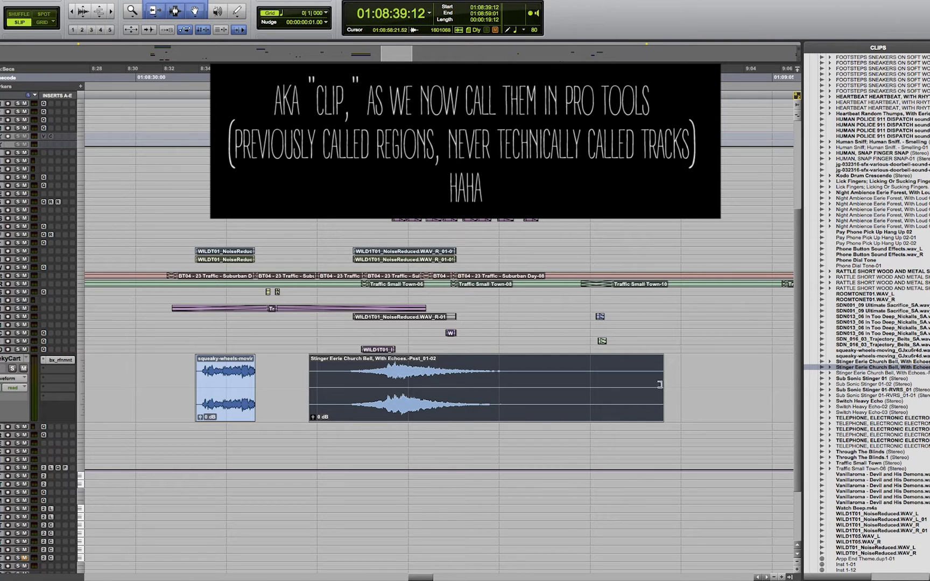
- Try the Trim, Grabber and Smart Tool, toggling Trim between Standard and TCE modes
click(159, 10)
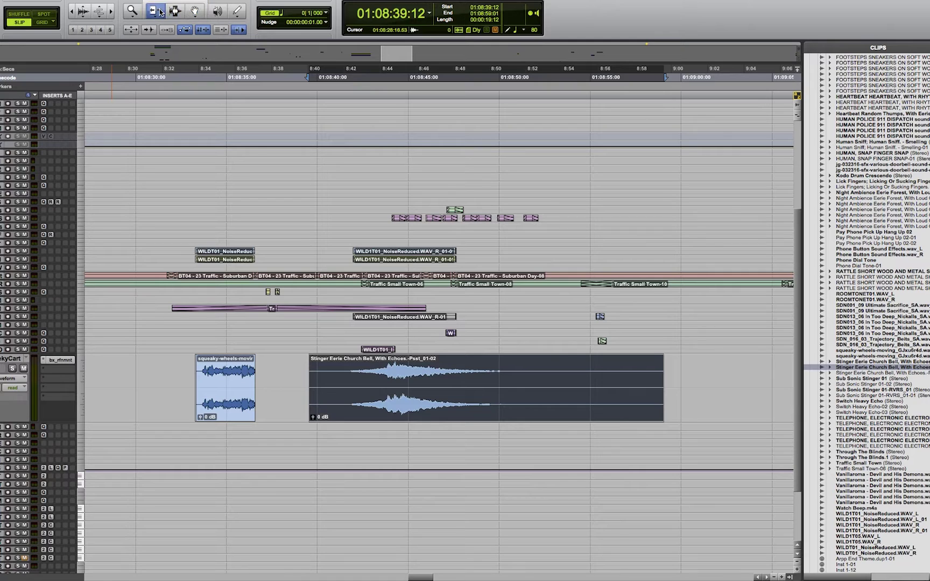
click(170, 12)
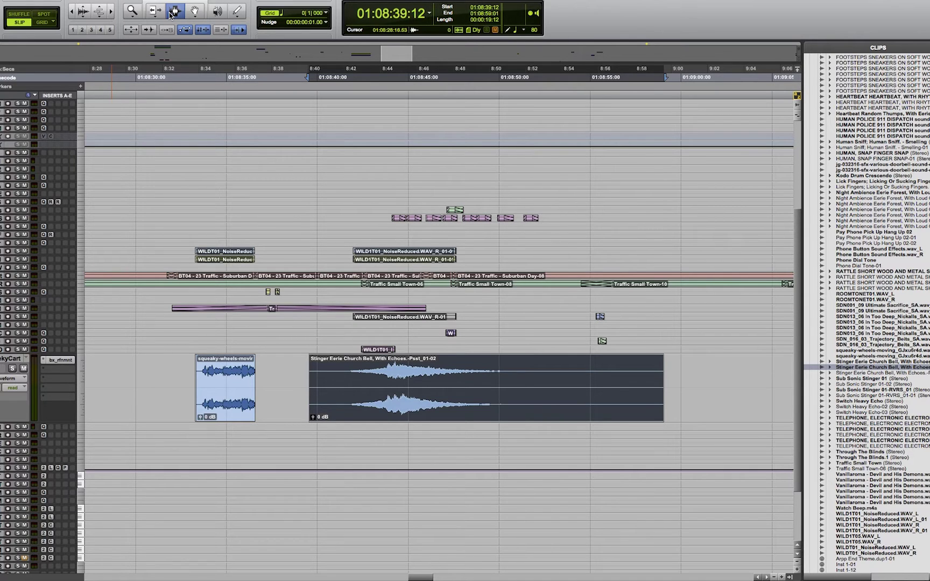
key(F6+F7)
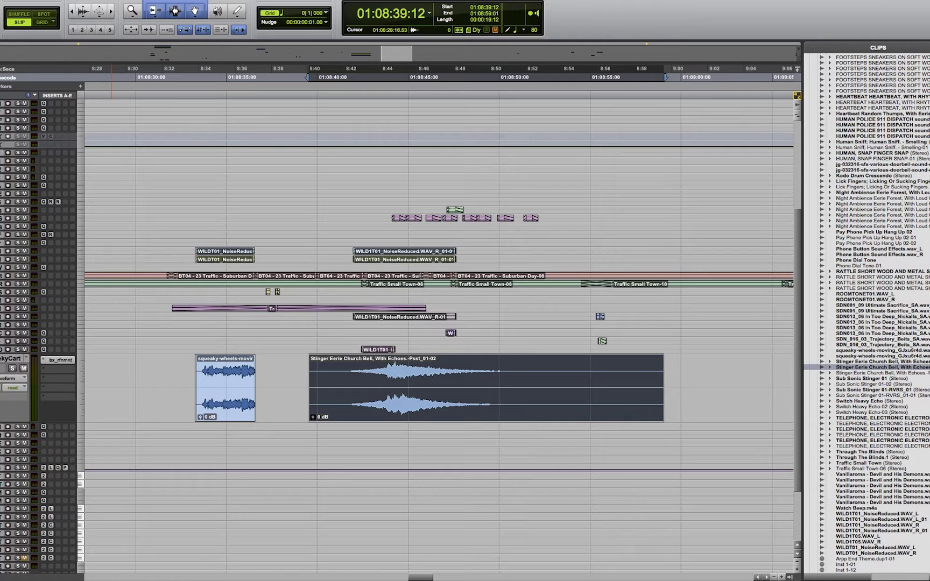
click(154, 11)
click(153, 10)
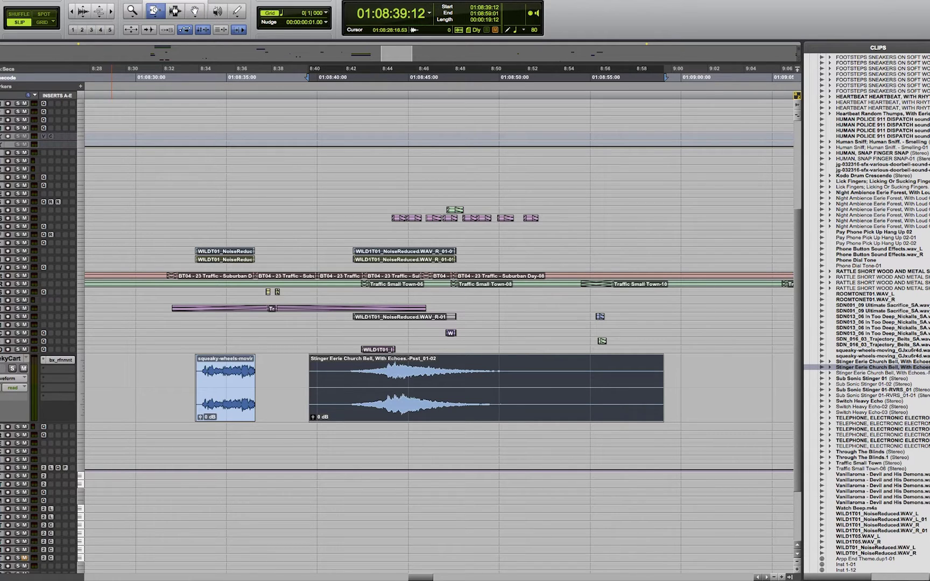
click(154, 11)
click(158, 13)
- Set the Trim tool to Loop and trim the church bell clip's end back to about 8:50
click(160, 15)
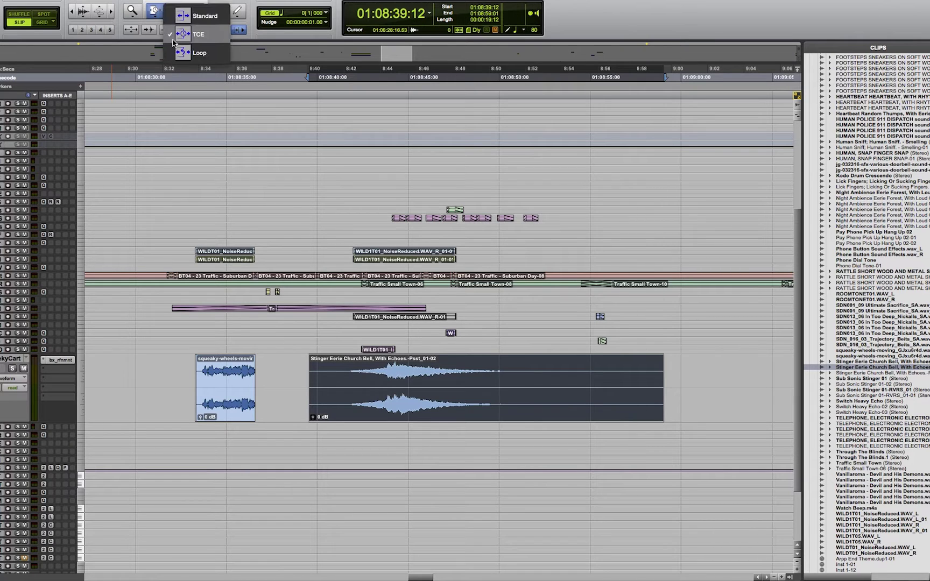
click(183, 56)
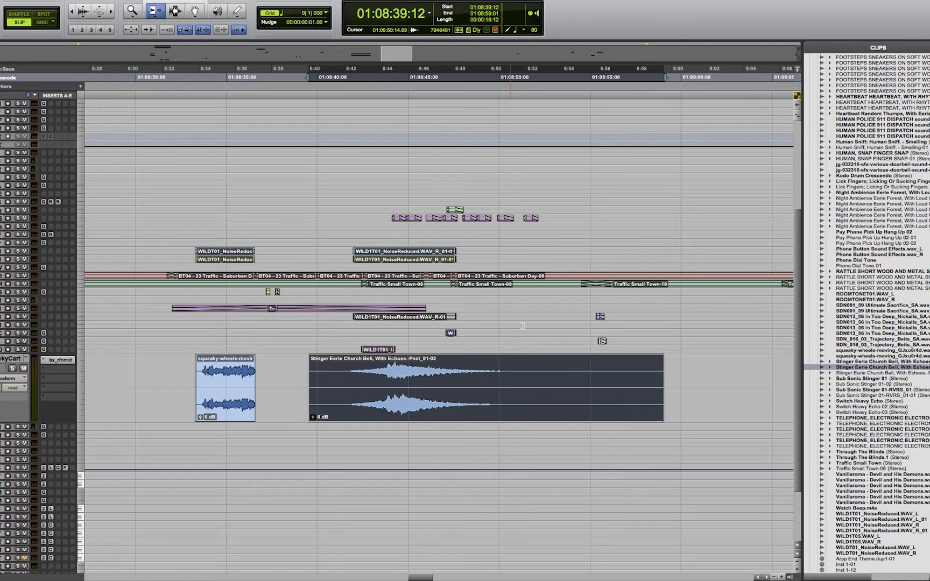
drag(664, 383, 502, 400)
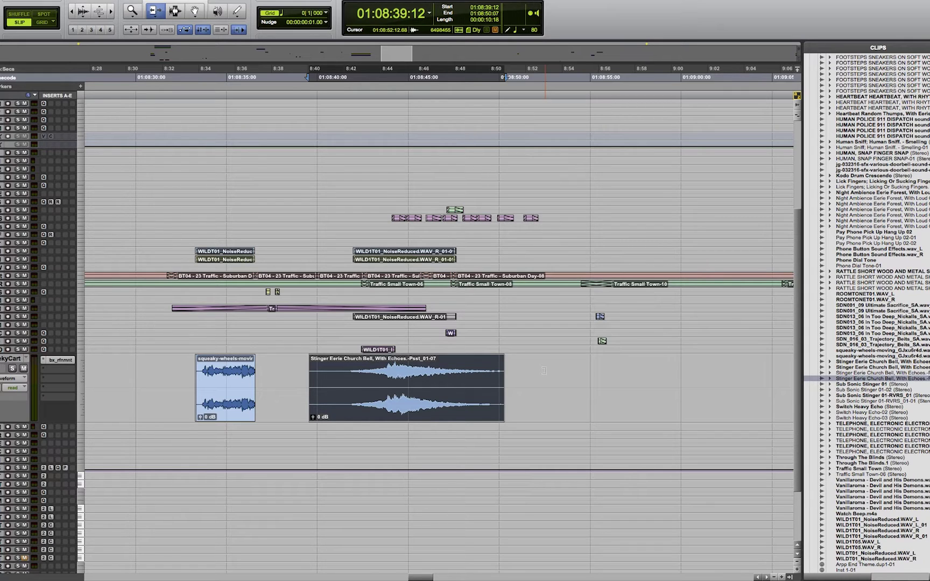
- TCE-compress the bell clip to about 8:46, hide the Clips list, then stretch it out to 9:04
key(F6)
drag(503, 386, 445, 386)
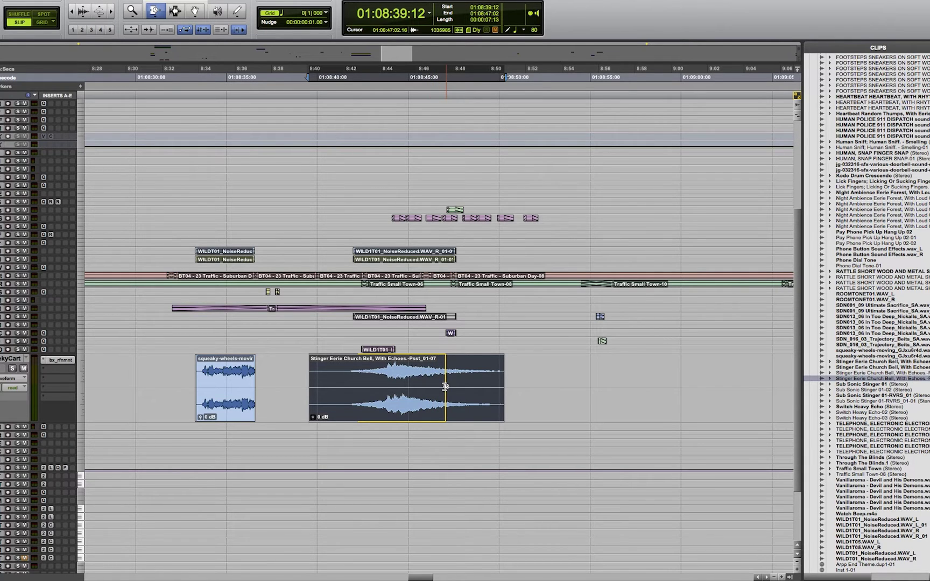
drag(445, 387, 445, 386)
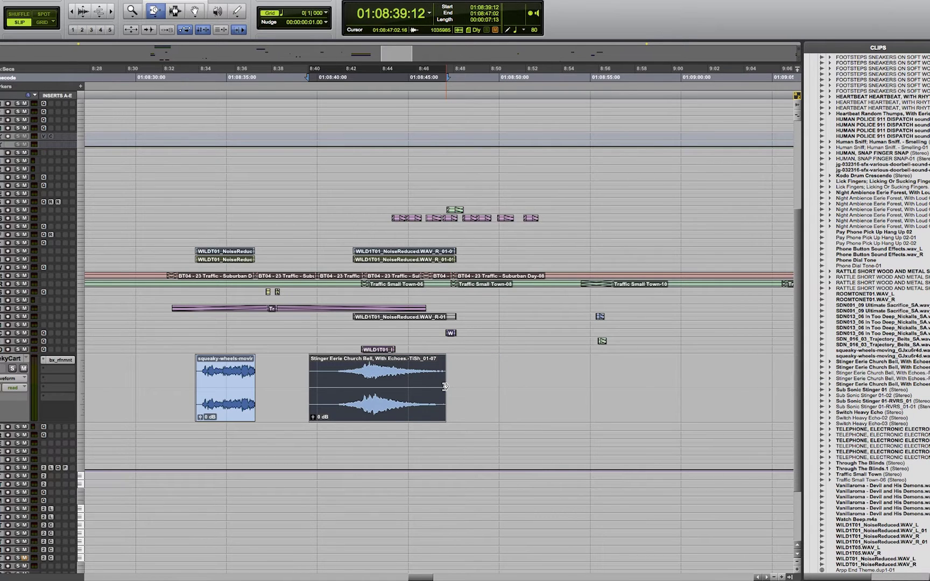
key(ctrl+alt+super+l)
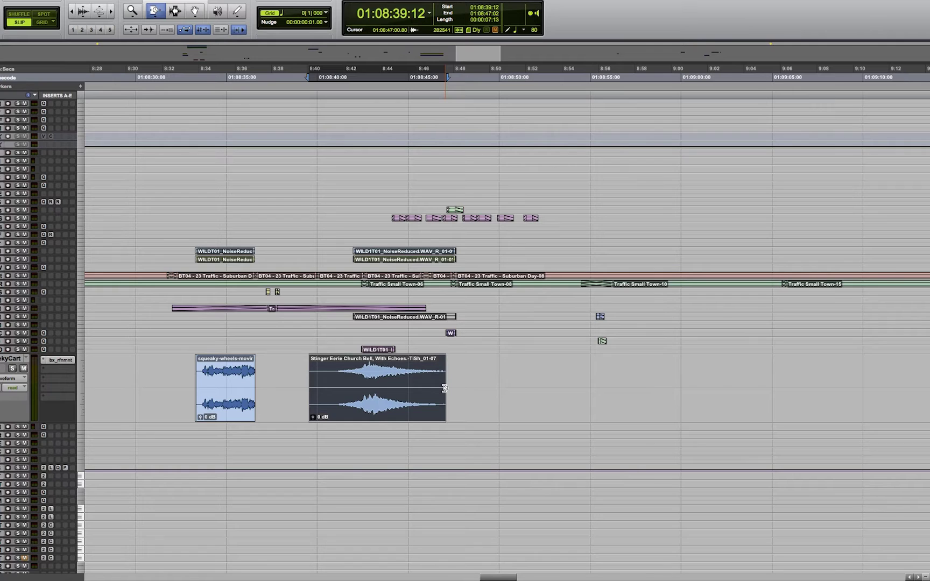
drag(445, 387, 746, 375)
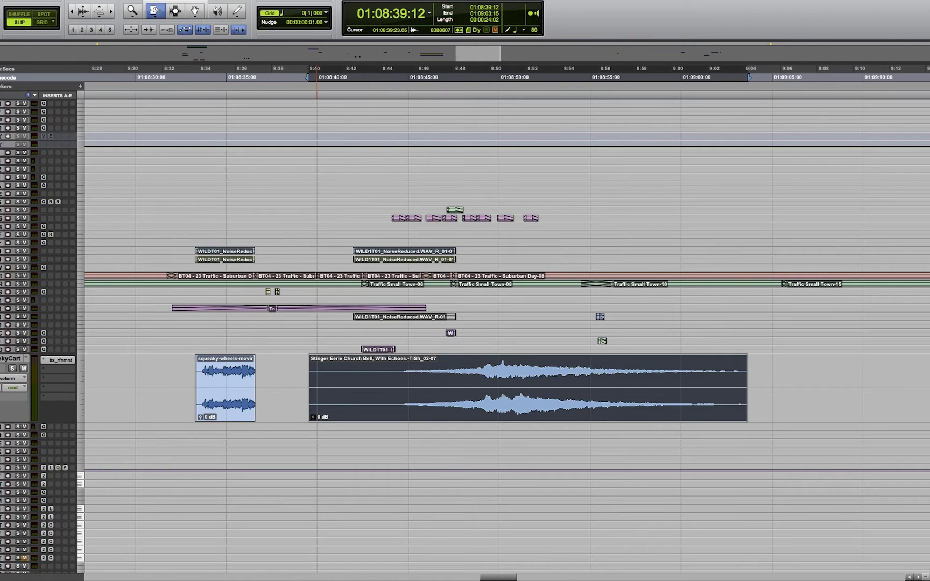
- Open AudioSuite > Other > Time Compression Expansion for the 24.145-second church bell clip
click(215, 0)
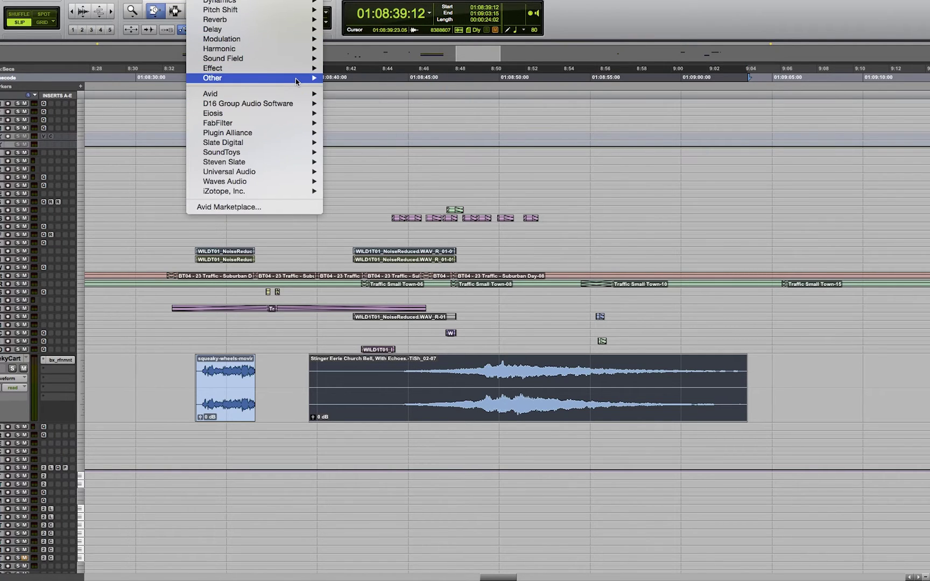
mouse_move(295, 81)
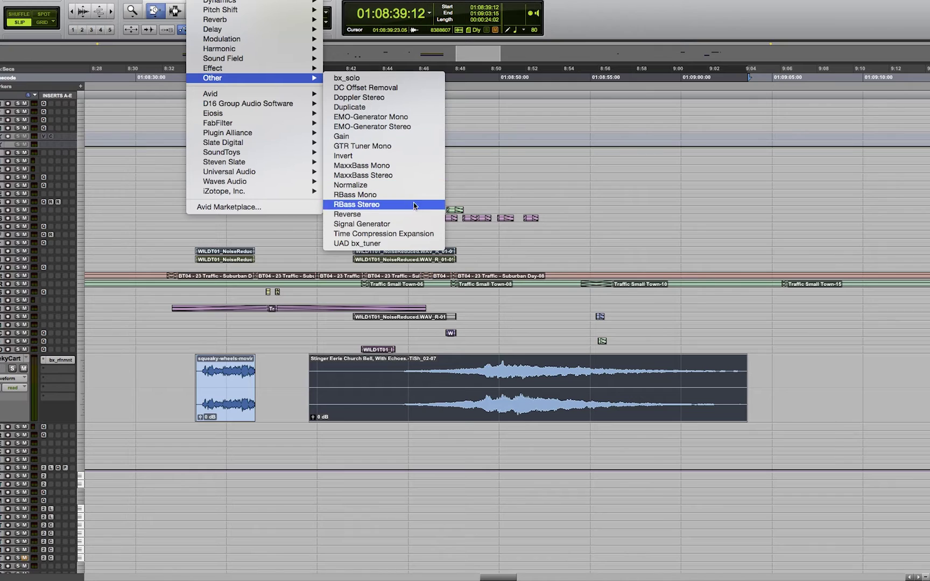
click(418, 238)
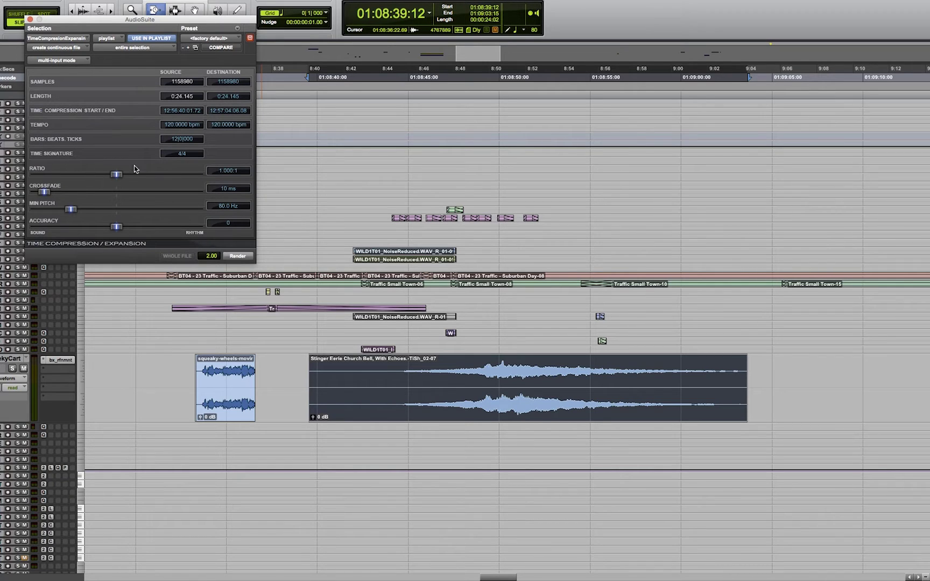
- Render a 2:1 expansion ratio on the bell clip, undo it, and close the AudioSuite window
click(233, 171)
text(2)
key(Tab)
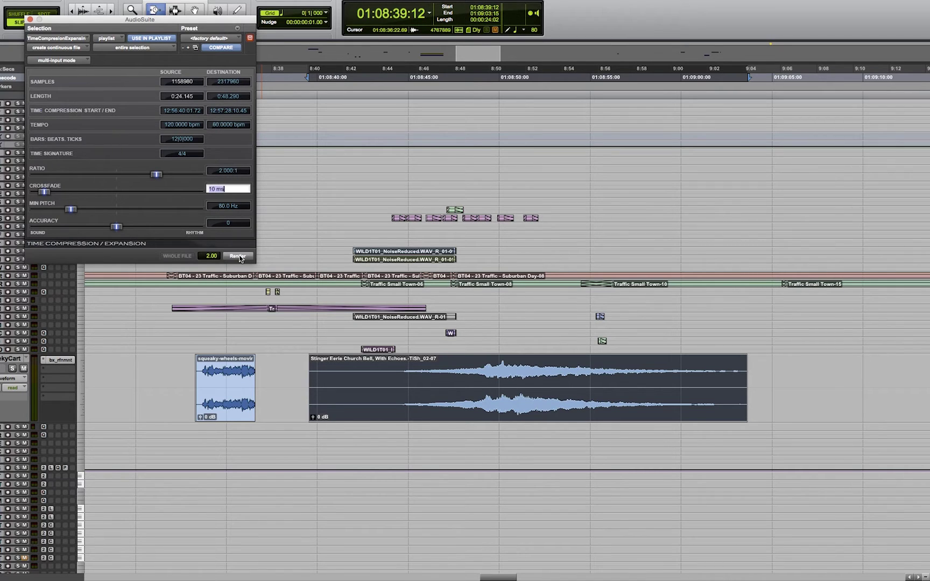
click(239, 258)
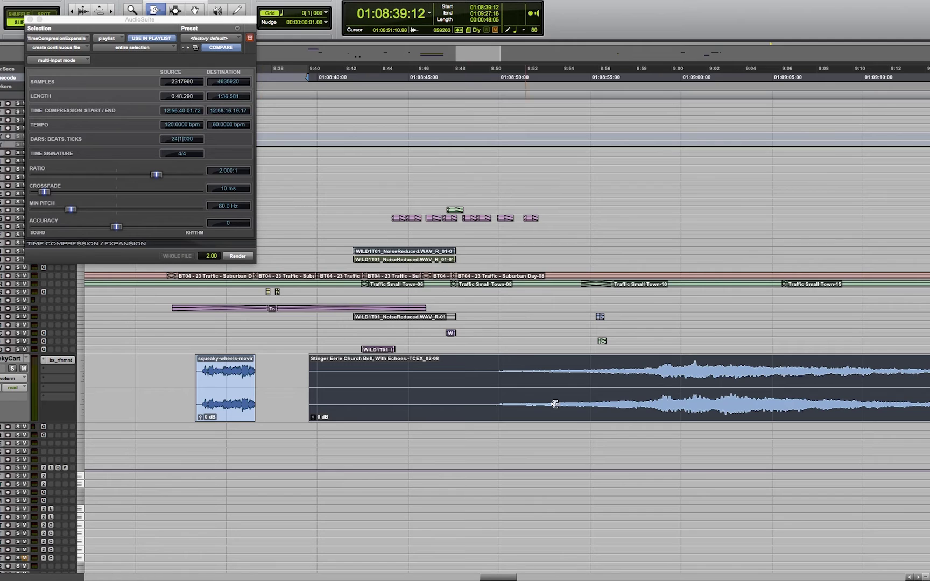
key(ctrl+z)
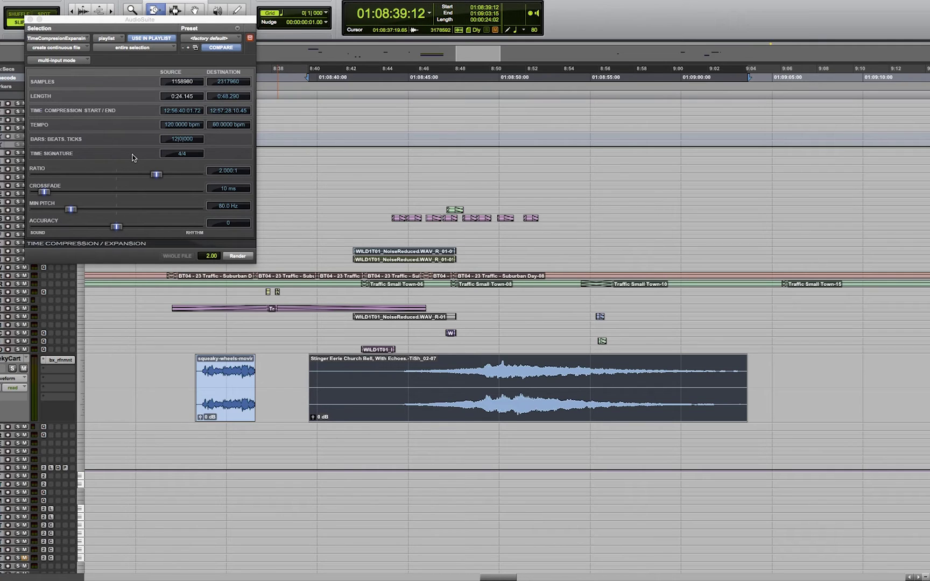
click(30, 19)
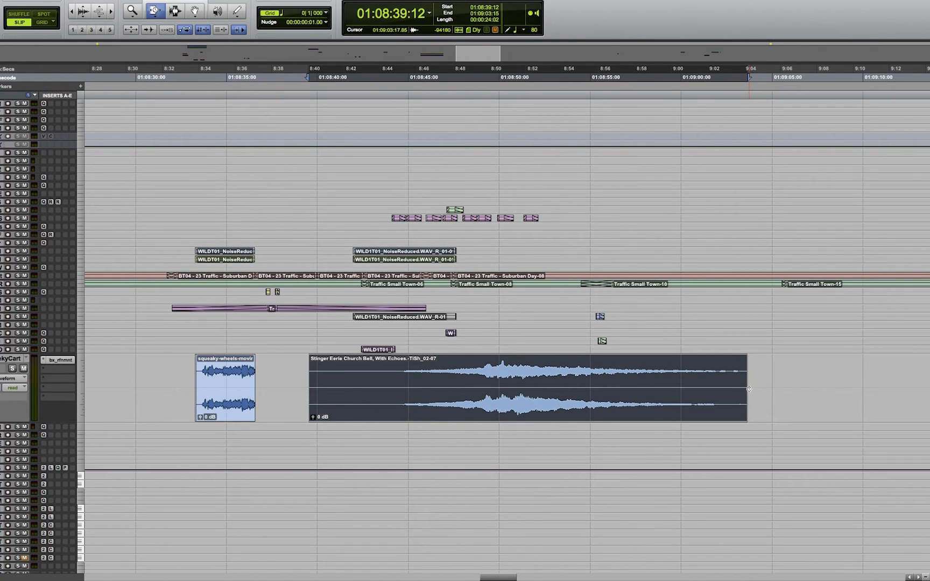
- TCE-trim the bell clip down to about eight seconds ending near 8:48, then restore Standard trim and zoom out
key(F6)
drag(747, 392, 464, 410)
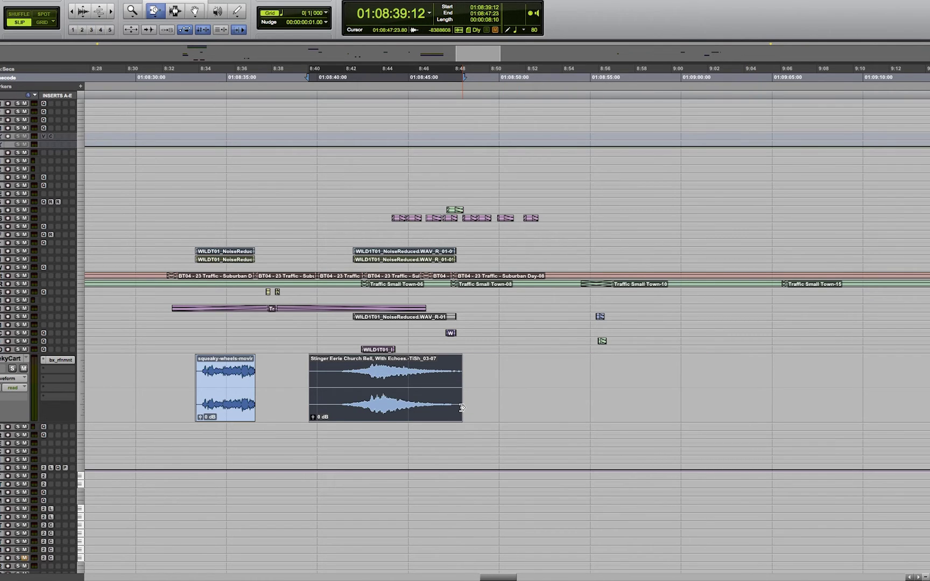
key(F6)
key(r)
key(r)
key(r)
key(r)
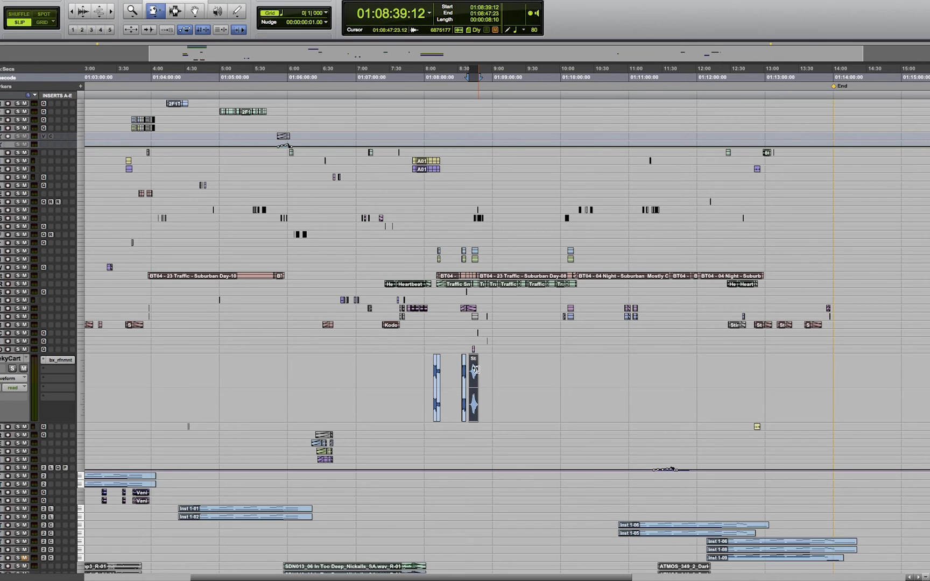
click(477, 365)
drag(478, 366, 735, 360)
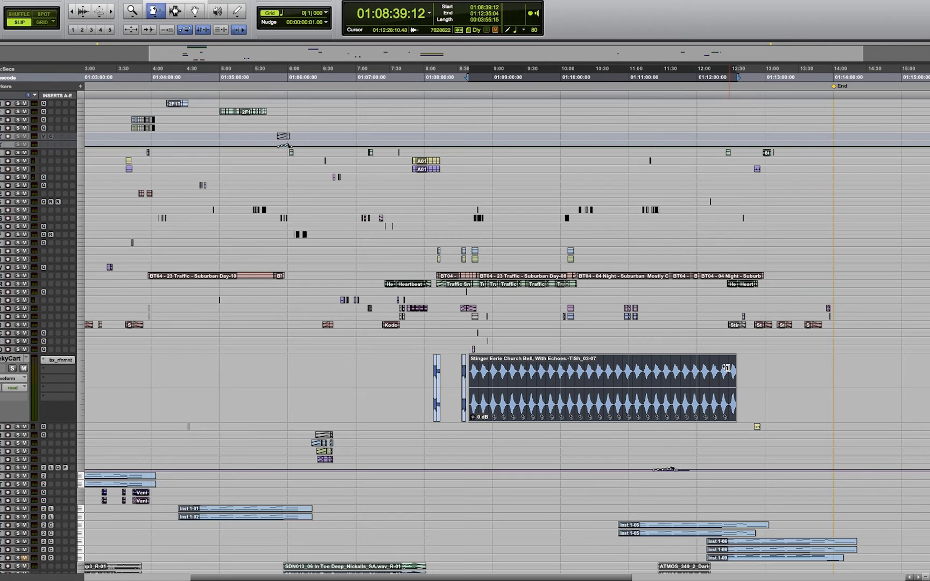
key(ctrl+z)
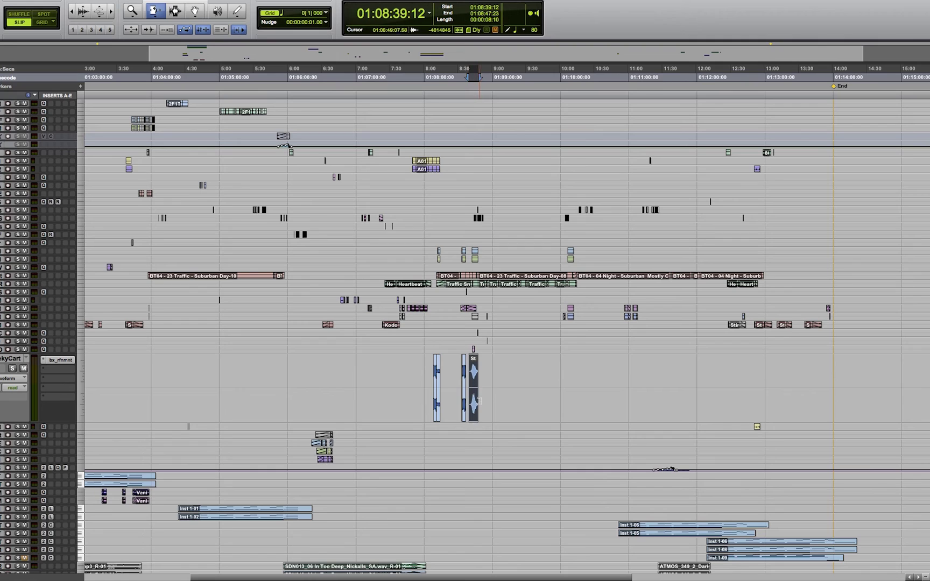
key(super+7)
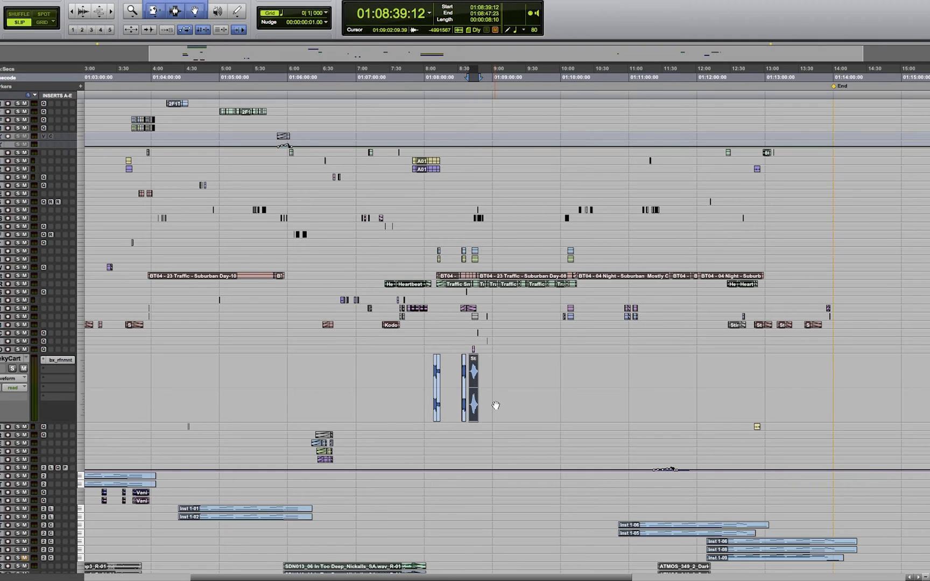
key(super+d)
key(super+d)
key(super+d)
key(super+d)
key(super+d)
key(super+d)
key(super+d)
key(super+d)
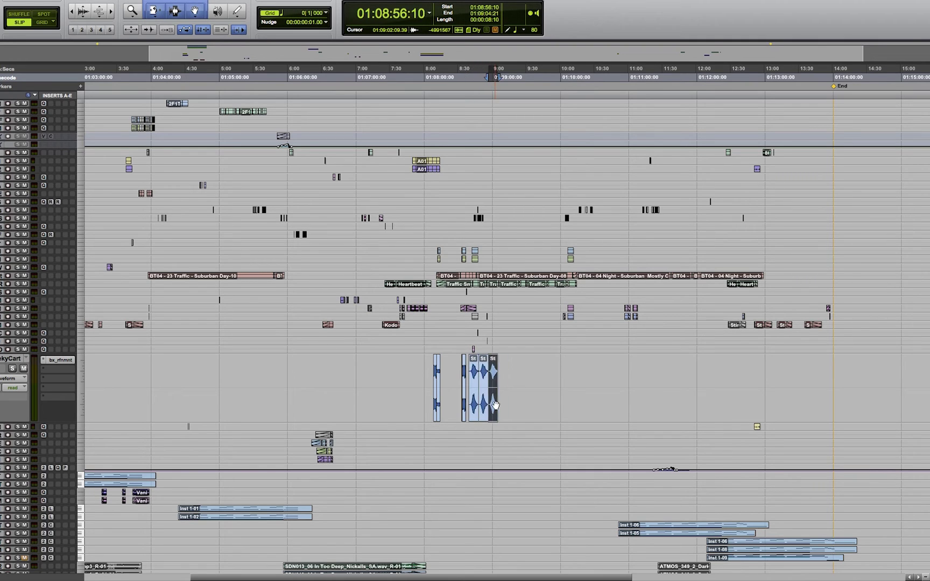
key(super+d)
key(super+d)
key(super+d)
key(super+d)
key(super+d)
key(super+d)
key(super+d)
key(super+d)
key(super+d)
key(super+d)
key(super+d)
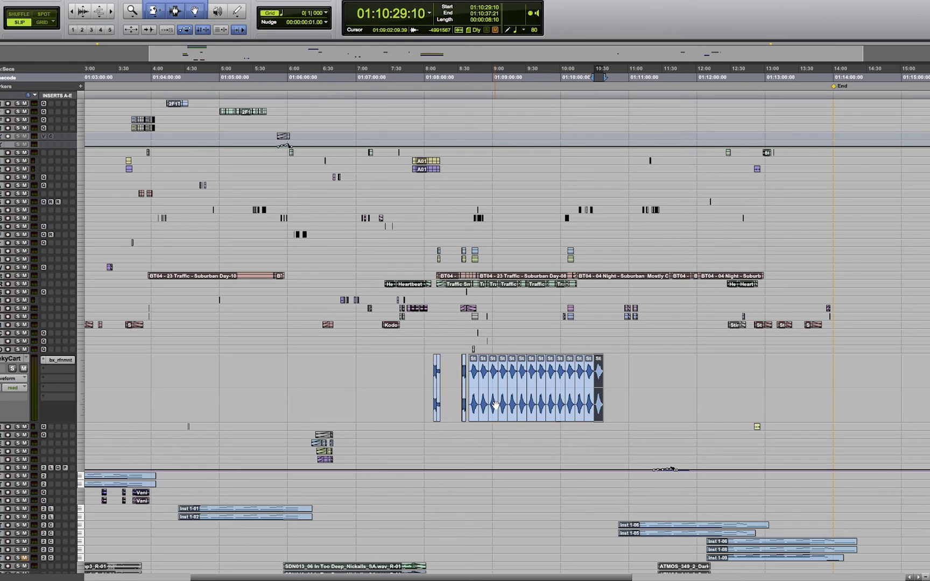
key(super+d)
key(super+d)
key(super+d)
key(super+d)
key(super+d)
key(super+d)
key(super+d)
key(super+d)
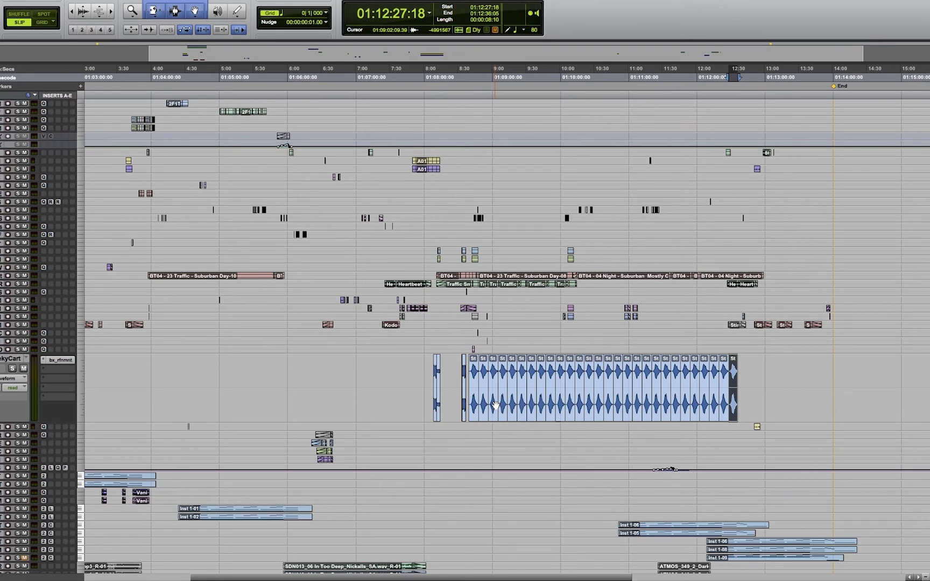
key(super+z)
key(super+z)
key(super+z)
key(super+z)
key(super+z)
key(super+z)
key(super+z)
key(super+z)
key(super+z)
key(super+z)
key(super+z)
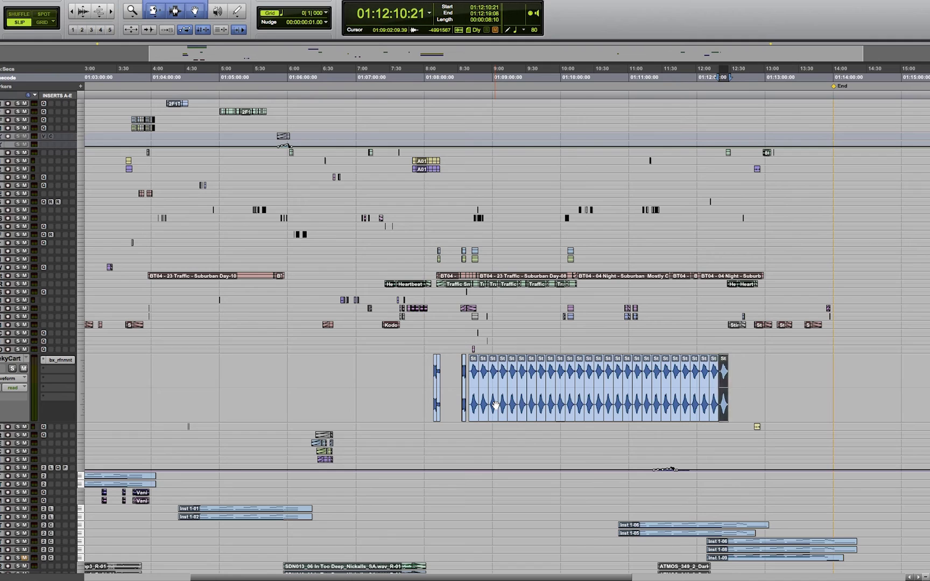
key(super+z)
key(super+z)
key(super+z)
key(super+z)
key(super+z)
key(super+z)
key(super+z)
key(super+z)
key(super+z)
key(super+z)
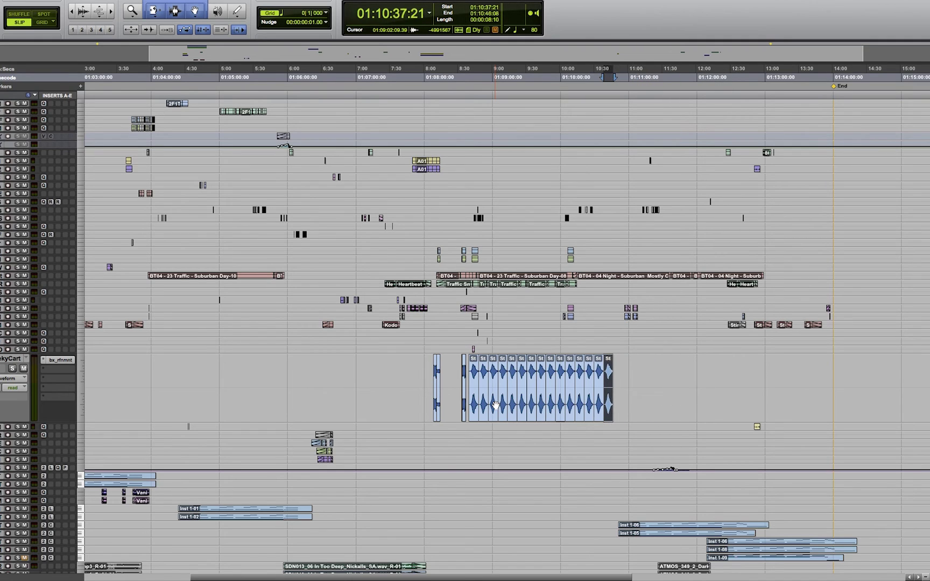
key(super+z)
key(super+z)
key(super+z)
key(super+z)
key(super+z)
key(super+z)
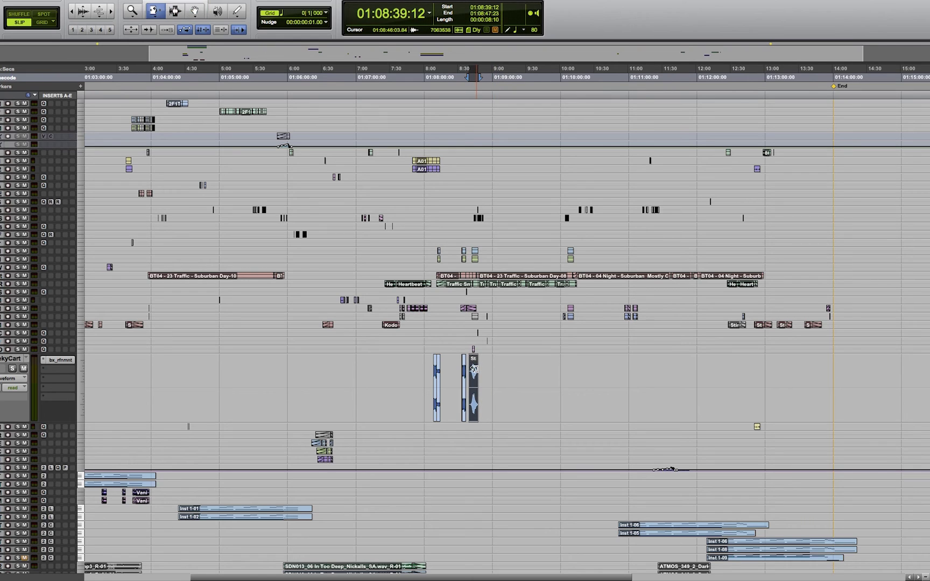
- Loop-trim the bell clip out to about 11:04 and change the Trim tool mode
drag(476, 370, 652, 356)
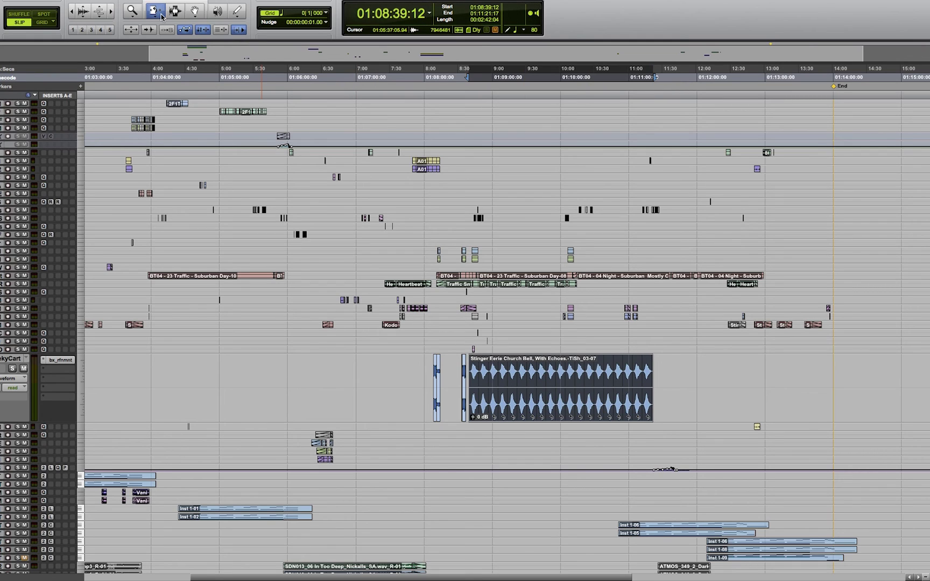
drag(161, 16, 182, 10)
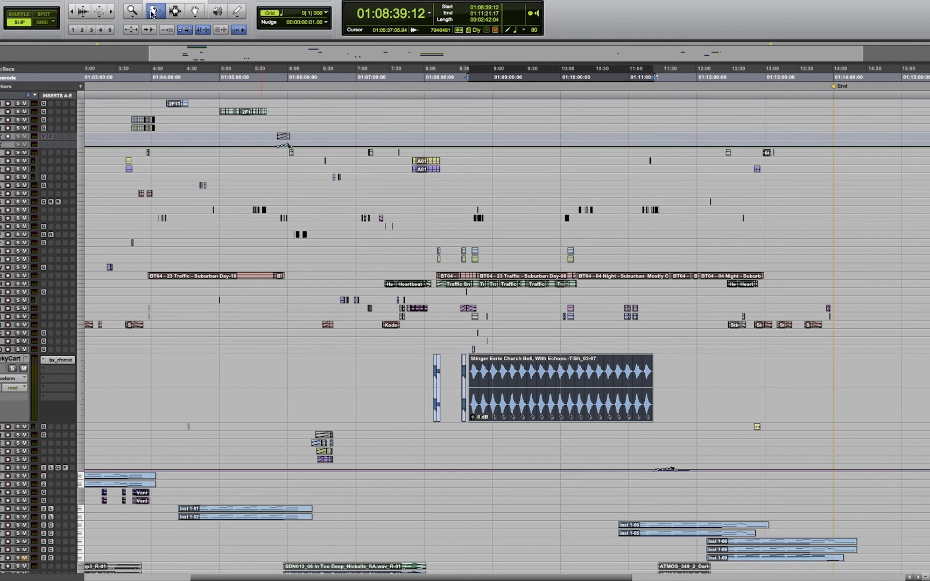